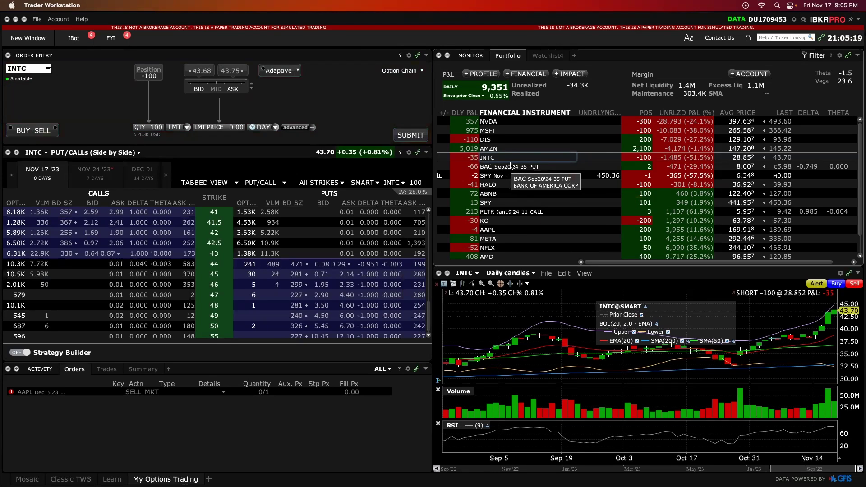
In advanced order options, attach profit-taker and stop-loss bracket orders, then remove them again.
mouse_move(452, 147)
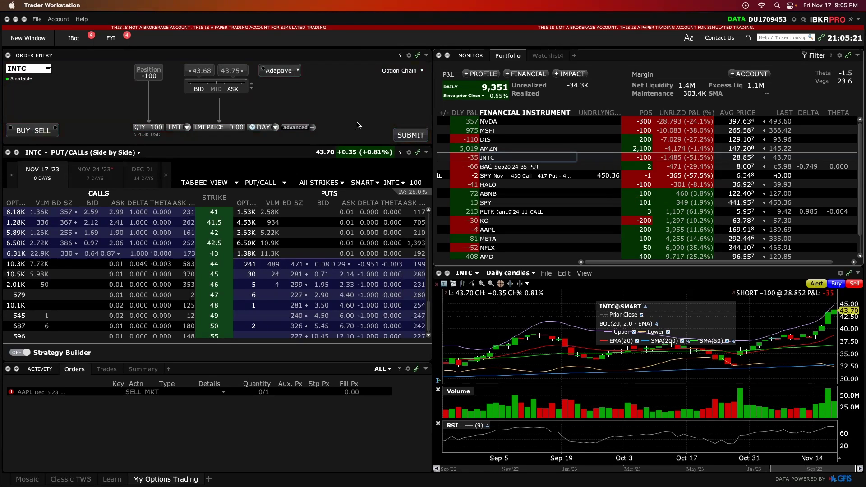
left_click(311, 127)
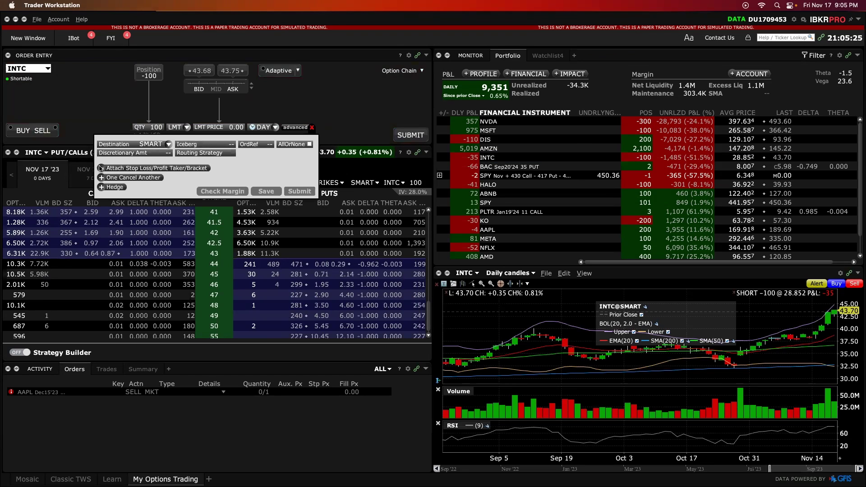
left_click(109, 168)
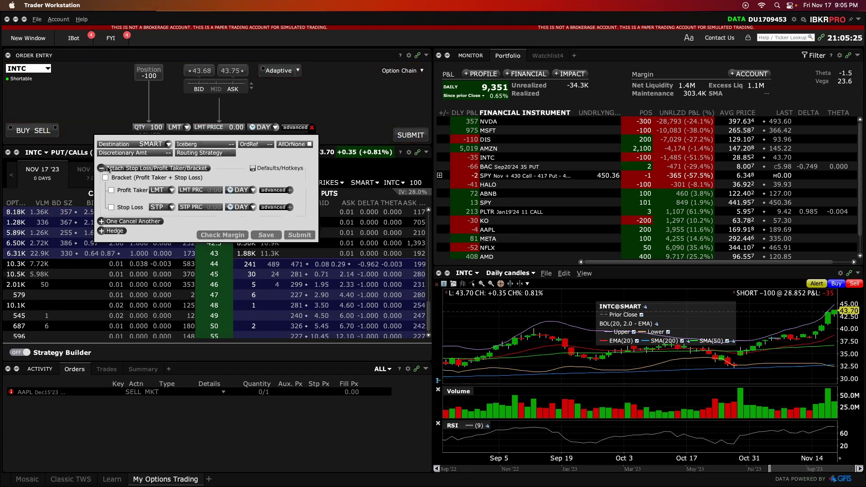
left_click(111, 190)
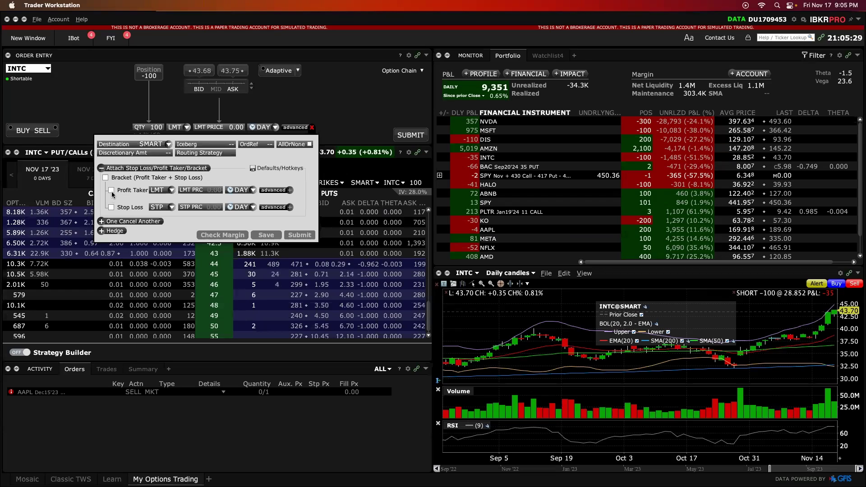
left_click(111, 207)
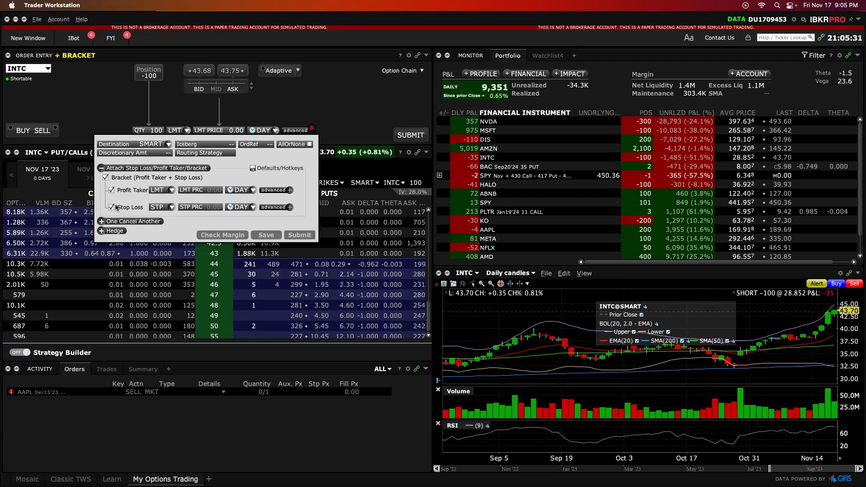
left_click(106, 178)
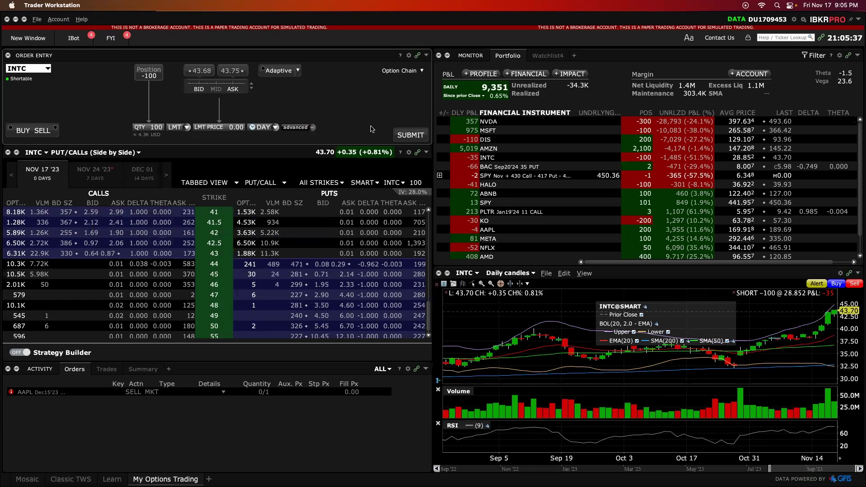
Link the chart and option chain to META and stage a 100-share sell at 334.75.
left_click(511, 239)
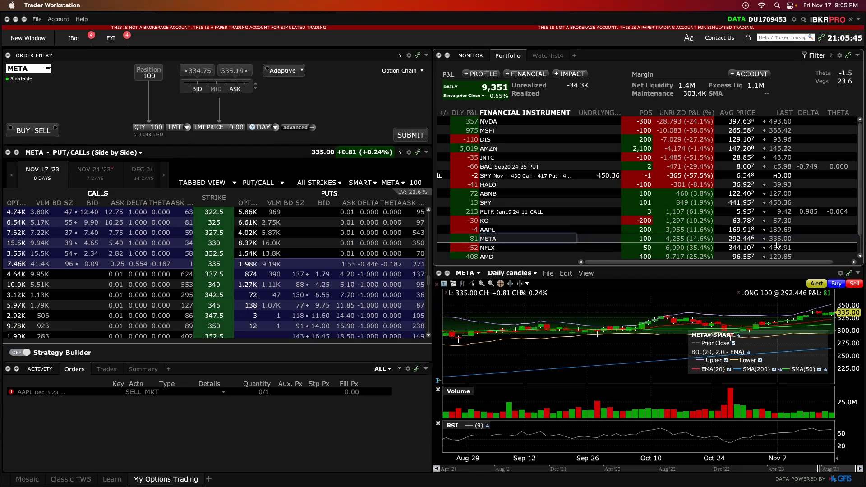
right_click(487, 239)
left_click(515, 231)
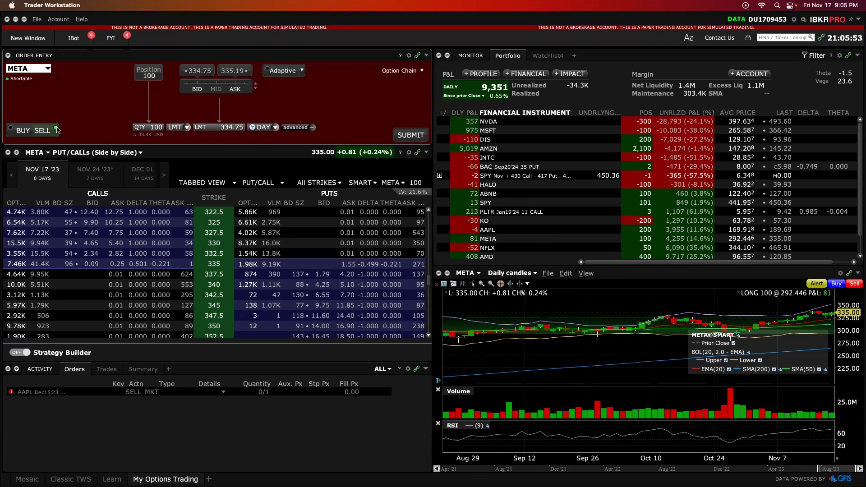
Change the META sell to STP LMT with a 325.00 stop and 326.00 limit.
left_click(181, 129)
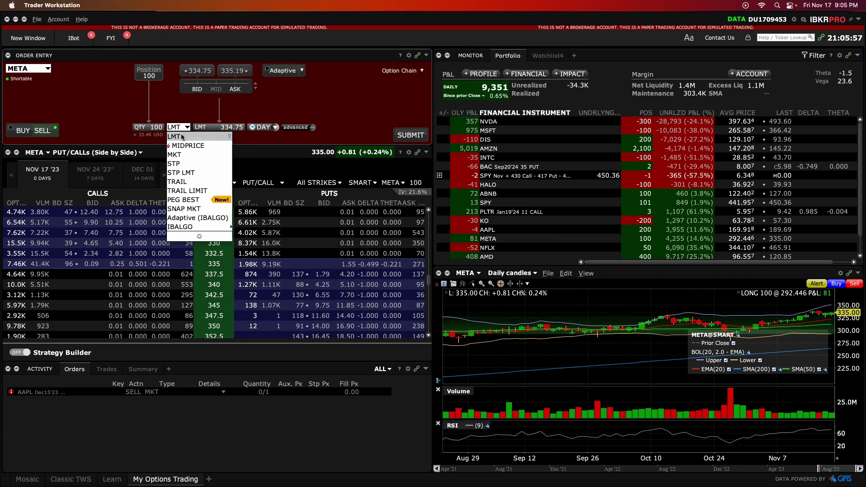
left_click(184, 173)
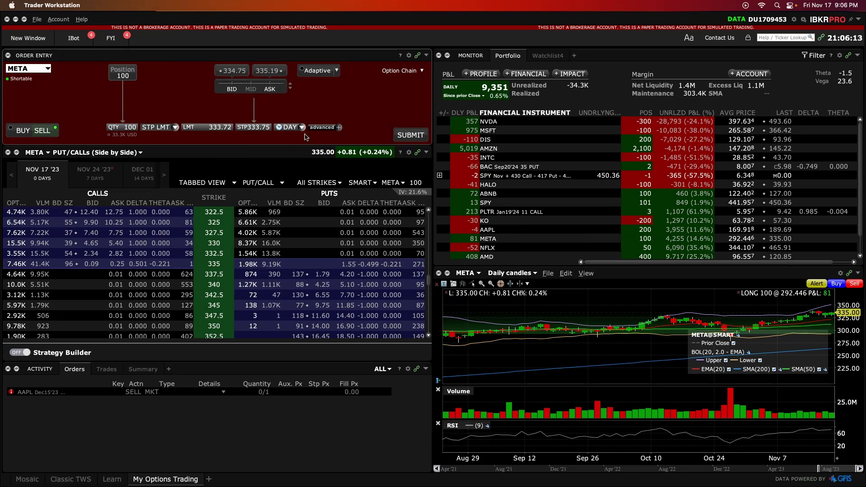
left_click(266, 131)
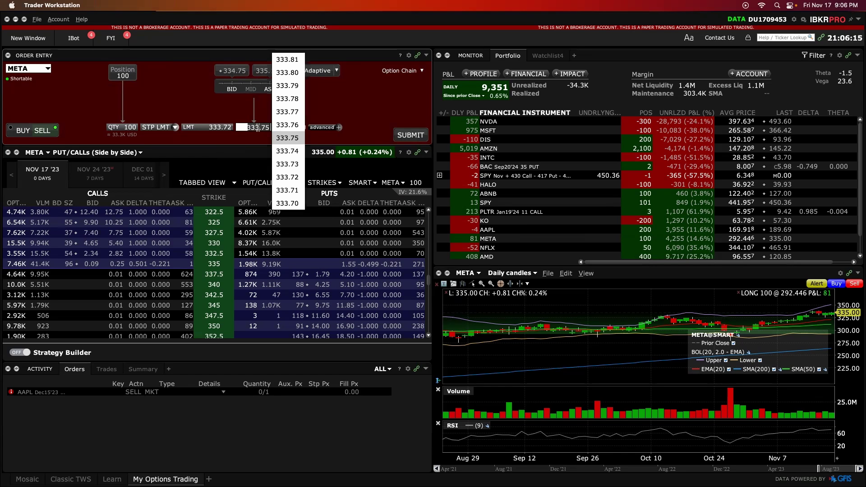
type("3355")
left_click(227, 129)
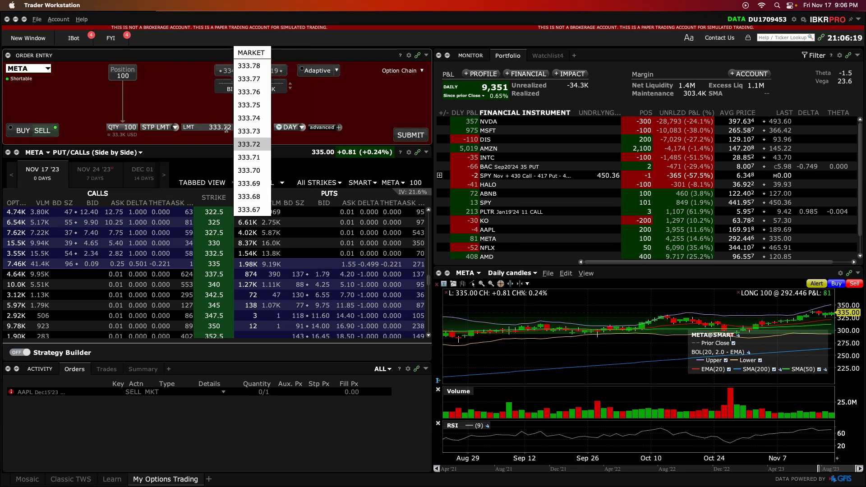
left_click(215, 128)
left_click(211, 127)
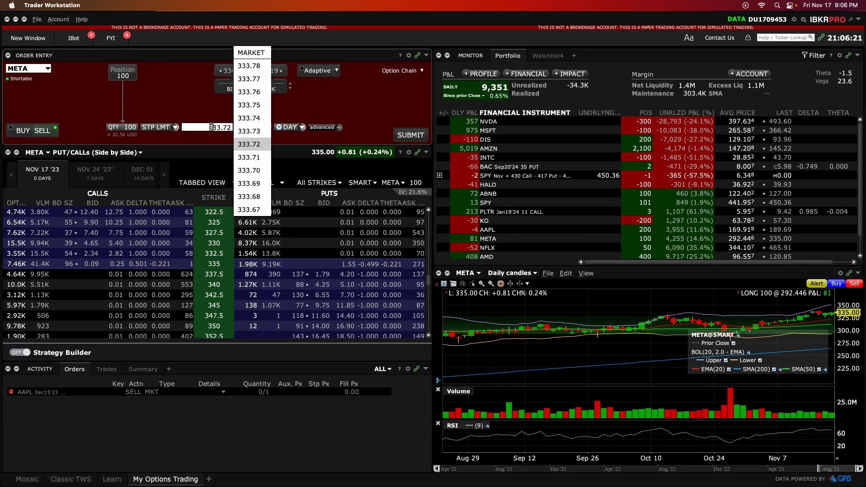
left_click(232, 127)
key("BackSpace")
key("BackSpace")
key("BackSpace")
key("BackSpace")
key("BackSpace")
key("BackSpace")
type("326.00")
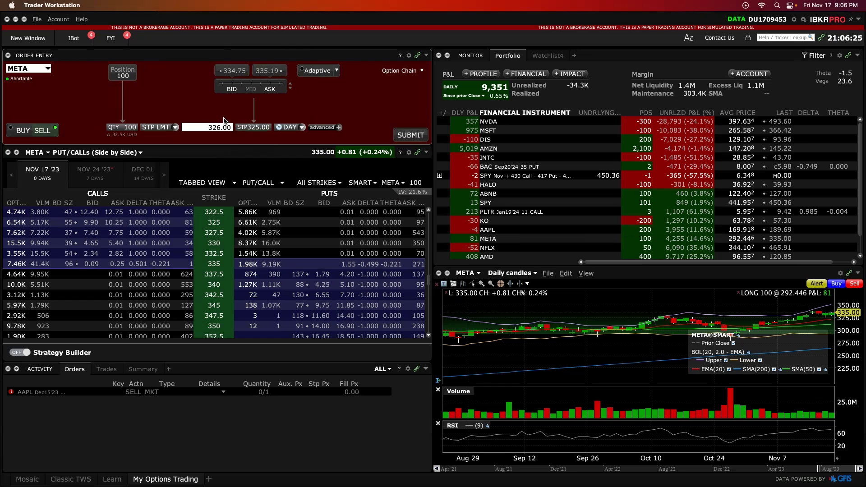
key("Return")
left_click(249, 128)
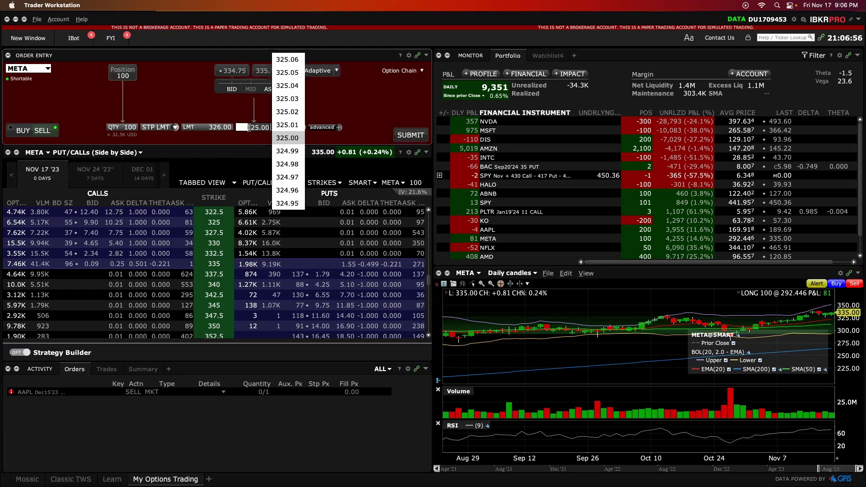
left_click(247, 142)
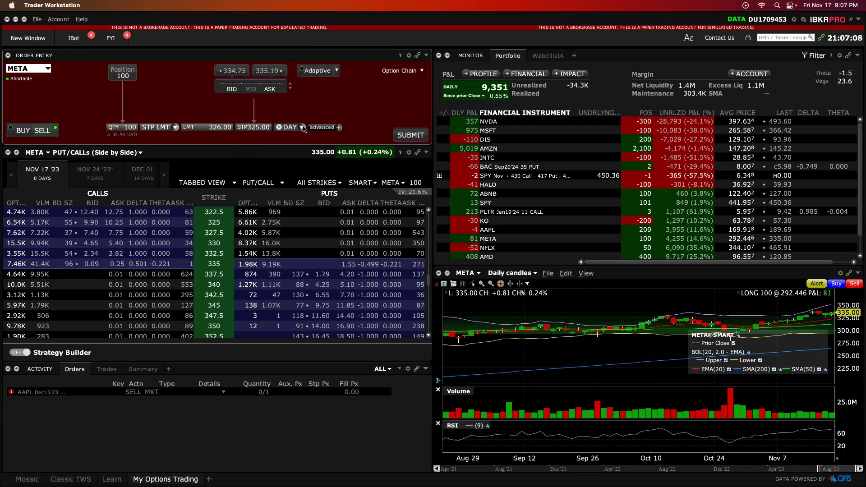
Switch the stop-limit sell's time in force from DAY to GTC with Allow pre-open ticked.
left_click(289, 127)
left_click(287, 145)
left_click(302, 128)
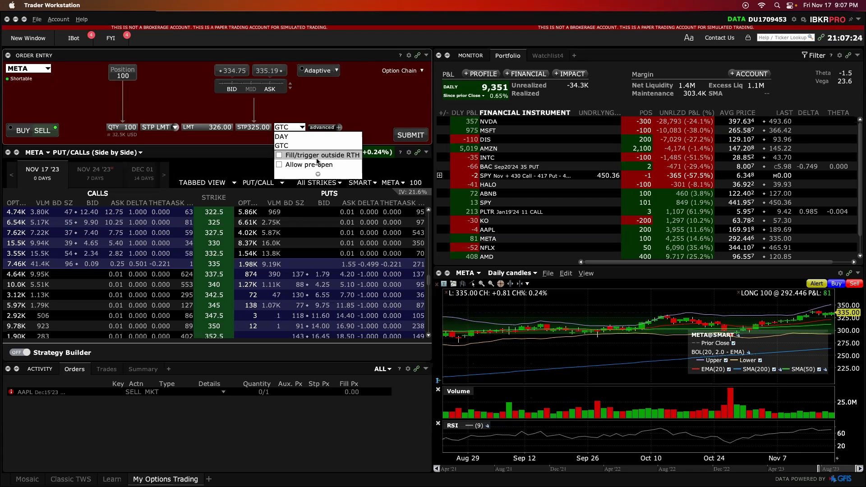
left_click(280, 165)
left_click(298, 127)
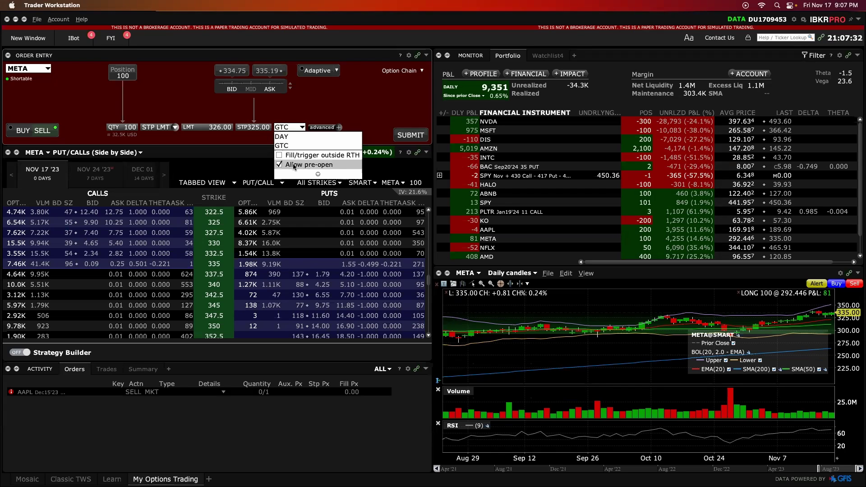
left_click(293, 136)
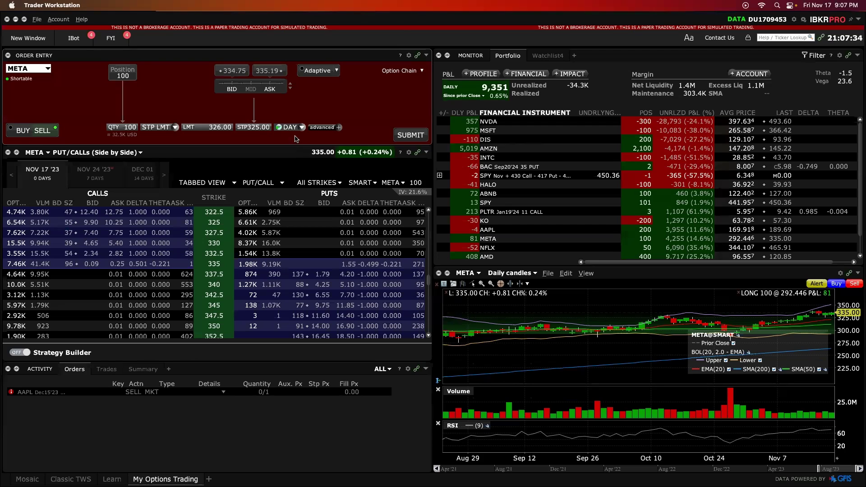
left_click(300, 129)
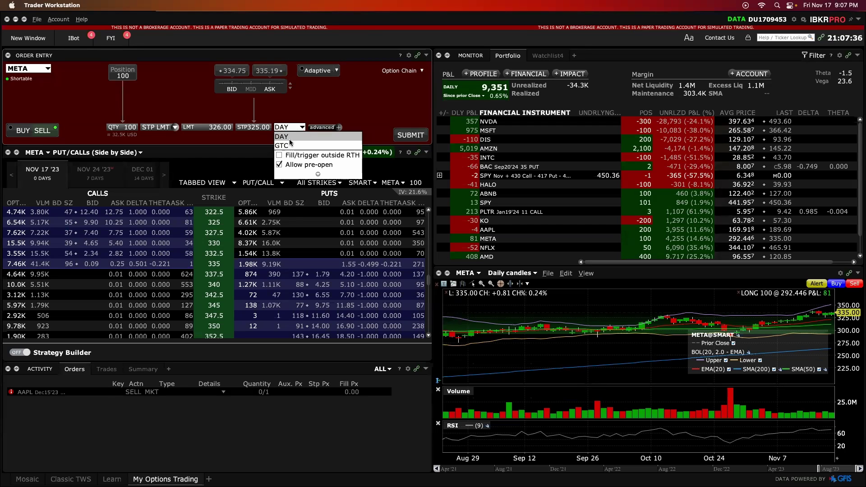
left_click(287, 145)
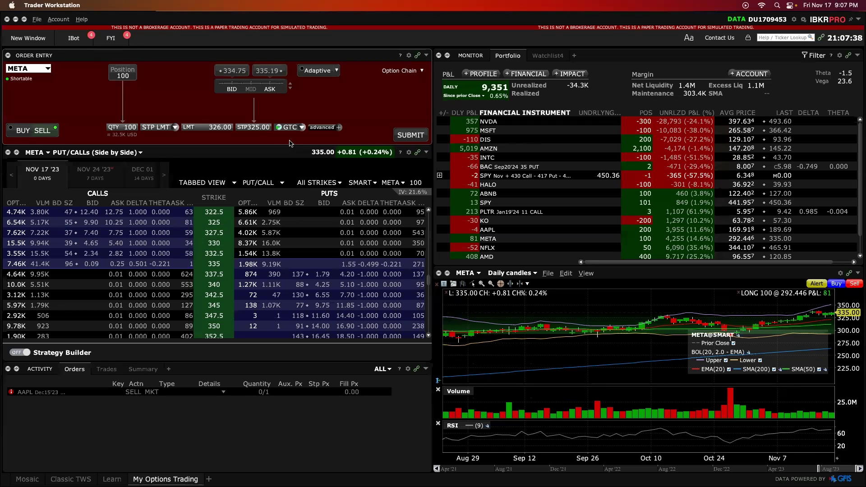
left_click(301, 128)
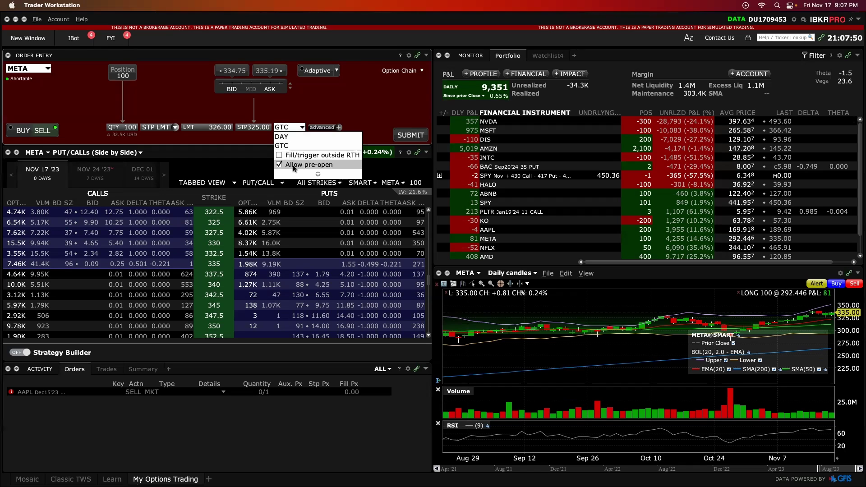
left_click(294, 168)
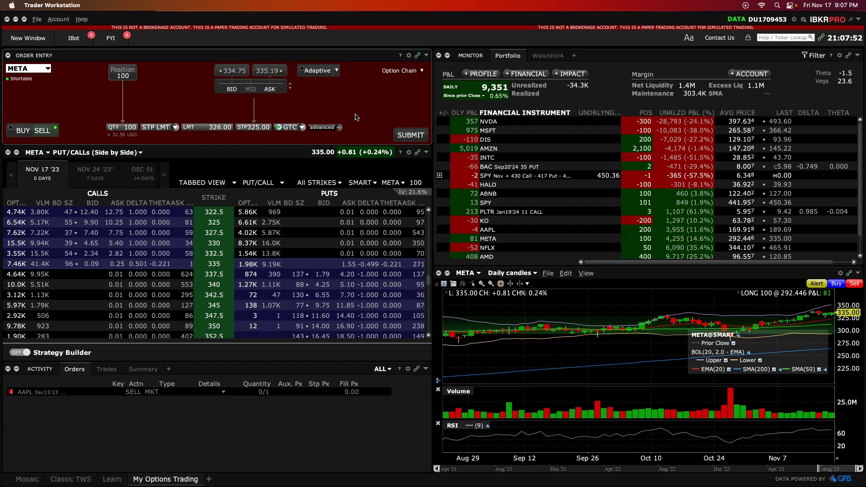
Preview and transmit the 325/326 stop-limit sell, then stage a new META sell at 334.75.
left_click(411, 136)
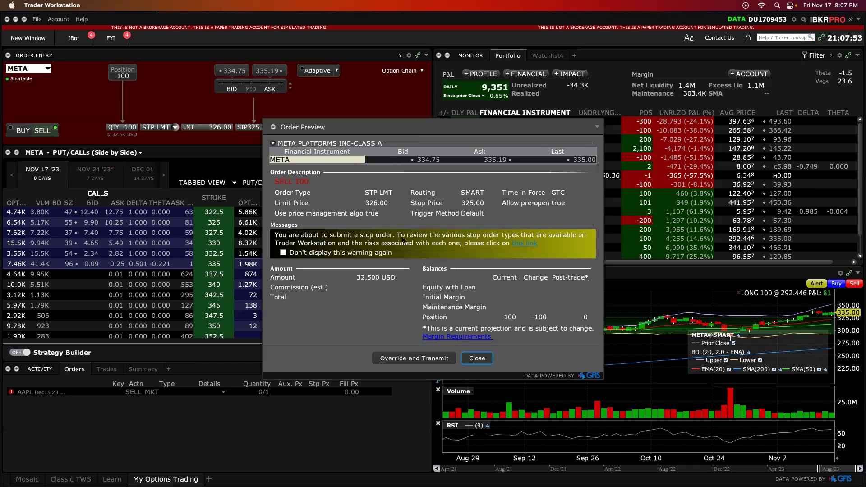
left_click(416, 361)
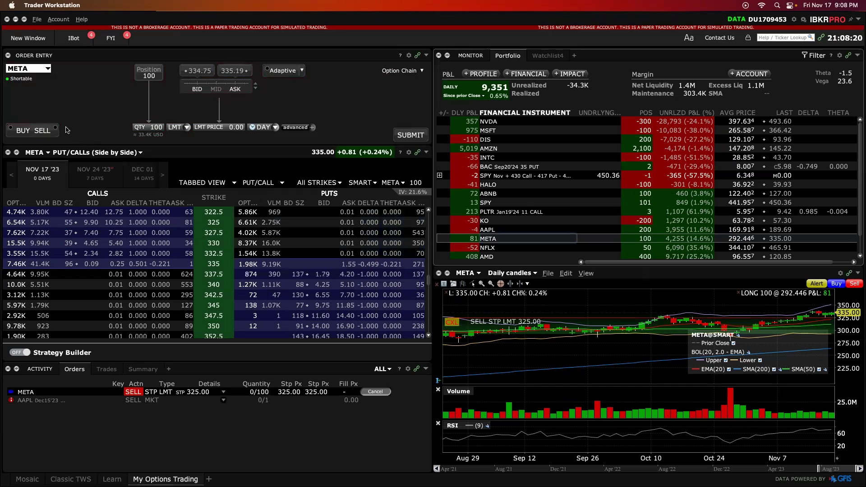
left_click(43, 130)
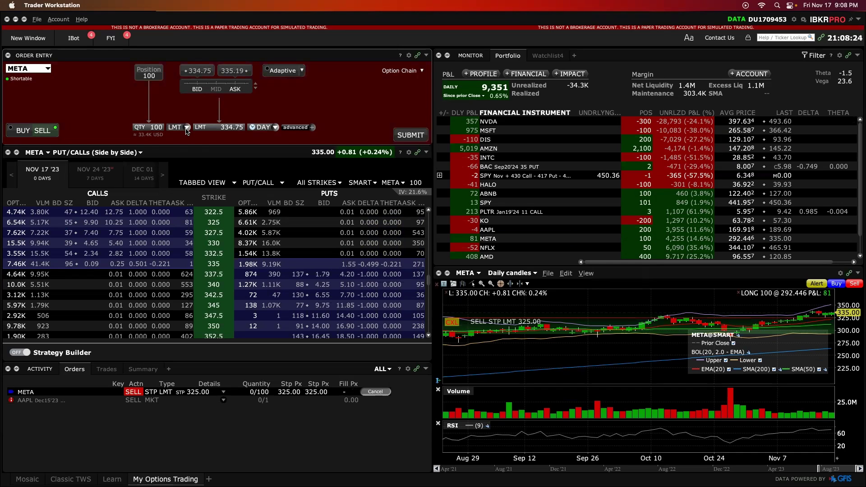
Set the new META sell's limit price to 345.00.
left_click(229, 128)
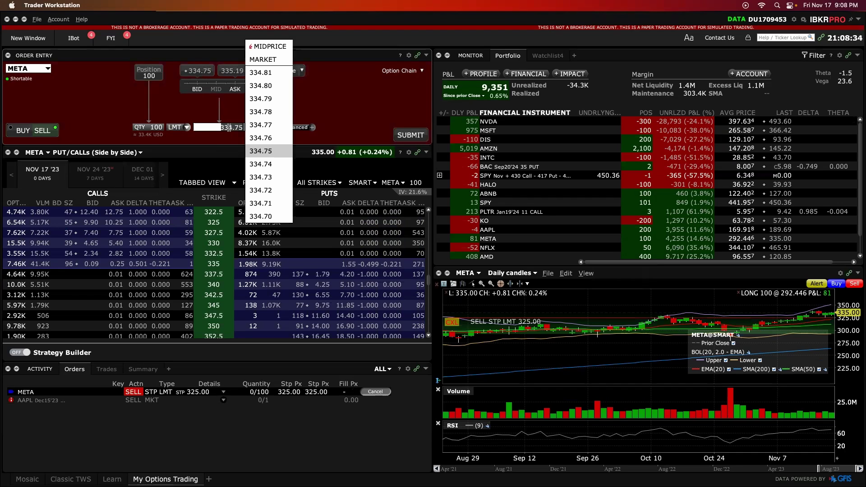
type("345.00")
key("Return")
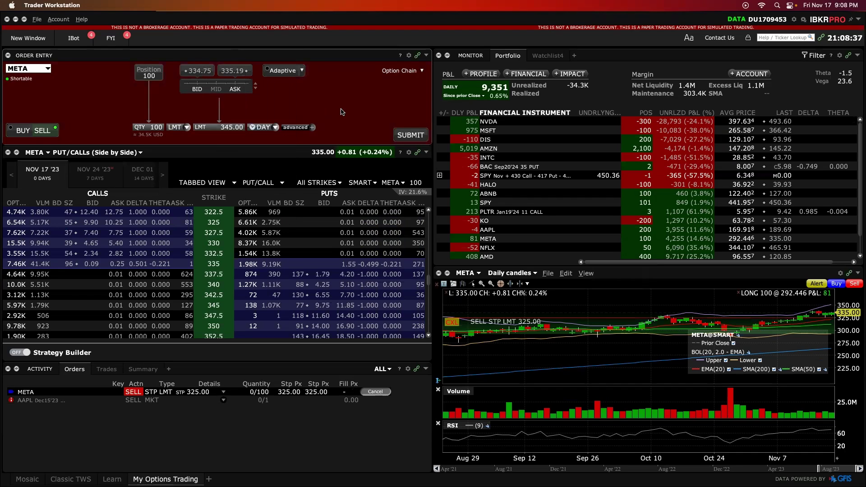
Make the 345.00 limit sell good-till-cancelled with pre-open allowed.
left_click(264, 127)
left_click(261, 145)
left_click(272, 129)
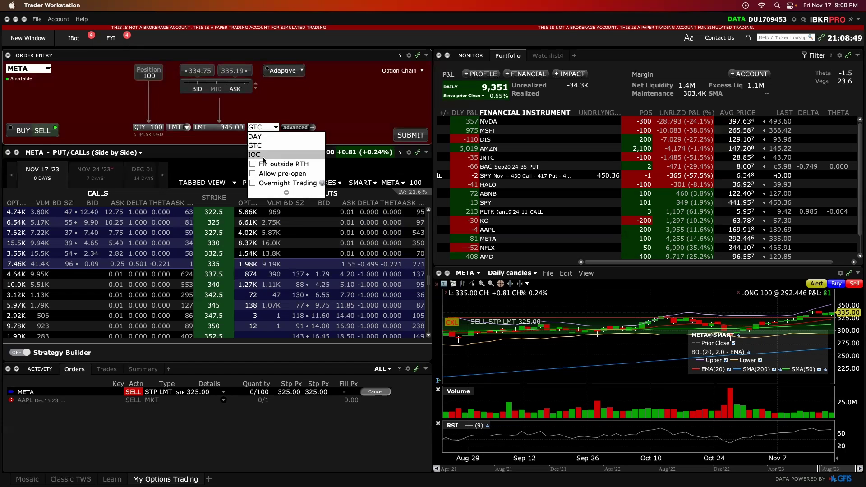
left_click(253, 174)
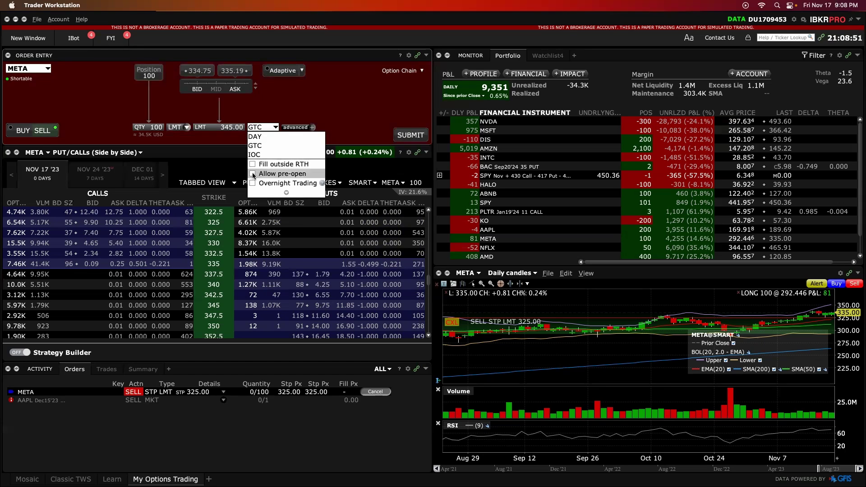
left_click(272, 128)
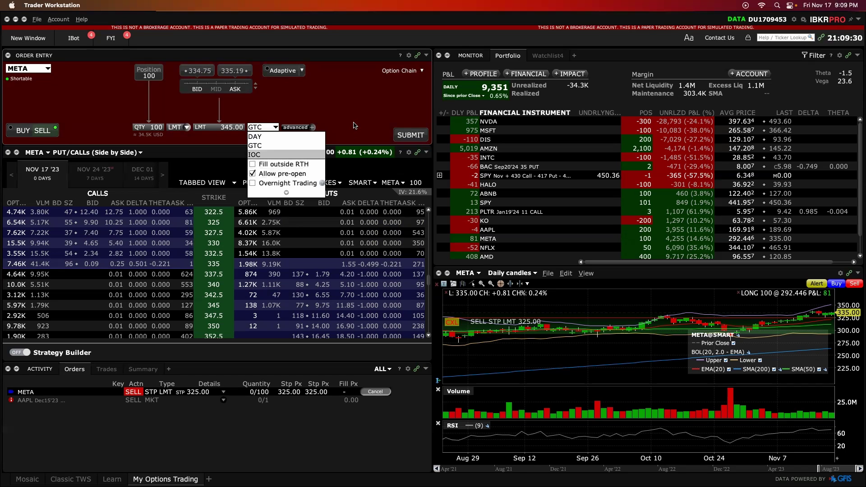
Close the time-in-force list, keeping GTC and pre-open on the 345.00 limit sell.
left_click(270, 127)
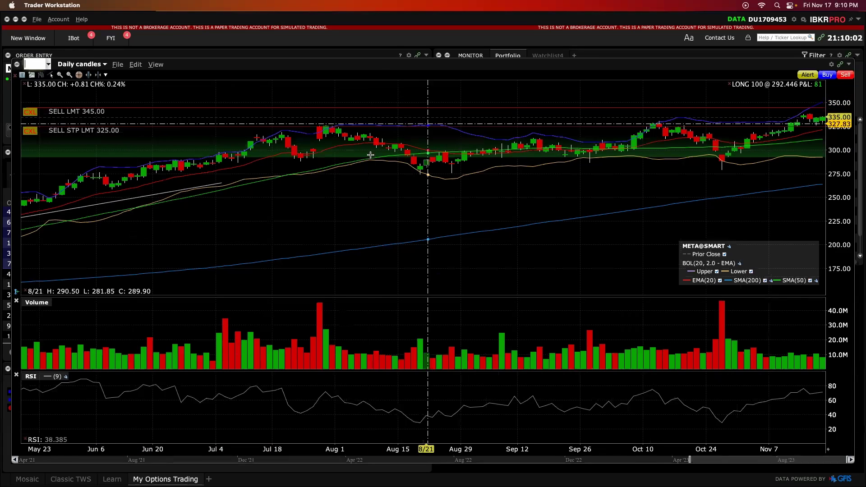
left_click(16, 66)
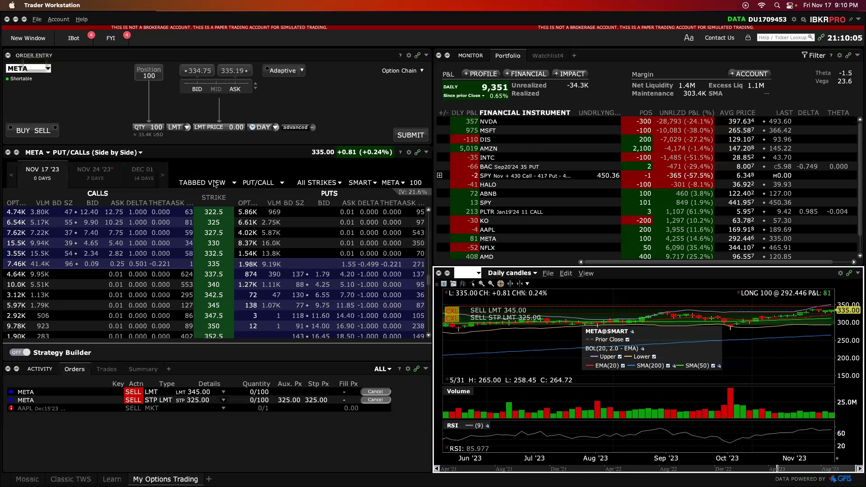